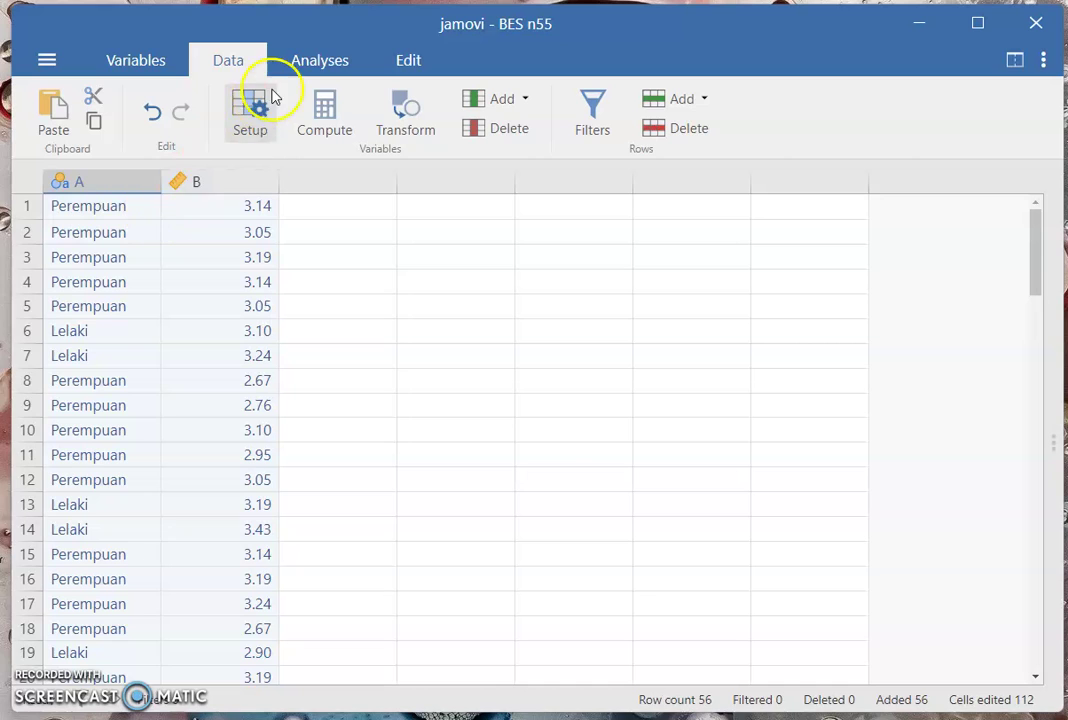
# Start an Independent Samples T-Test analysis on the data set.
pyautogui.click(308, 77)
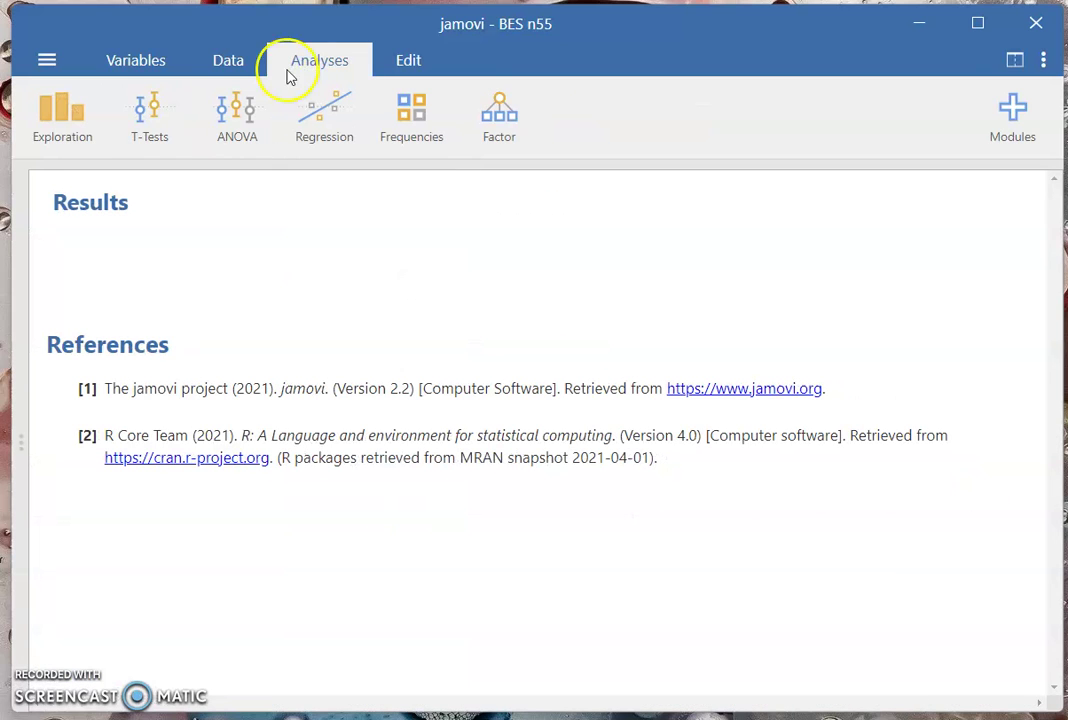
pyautogui.click(150, 132)
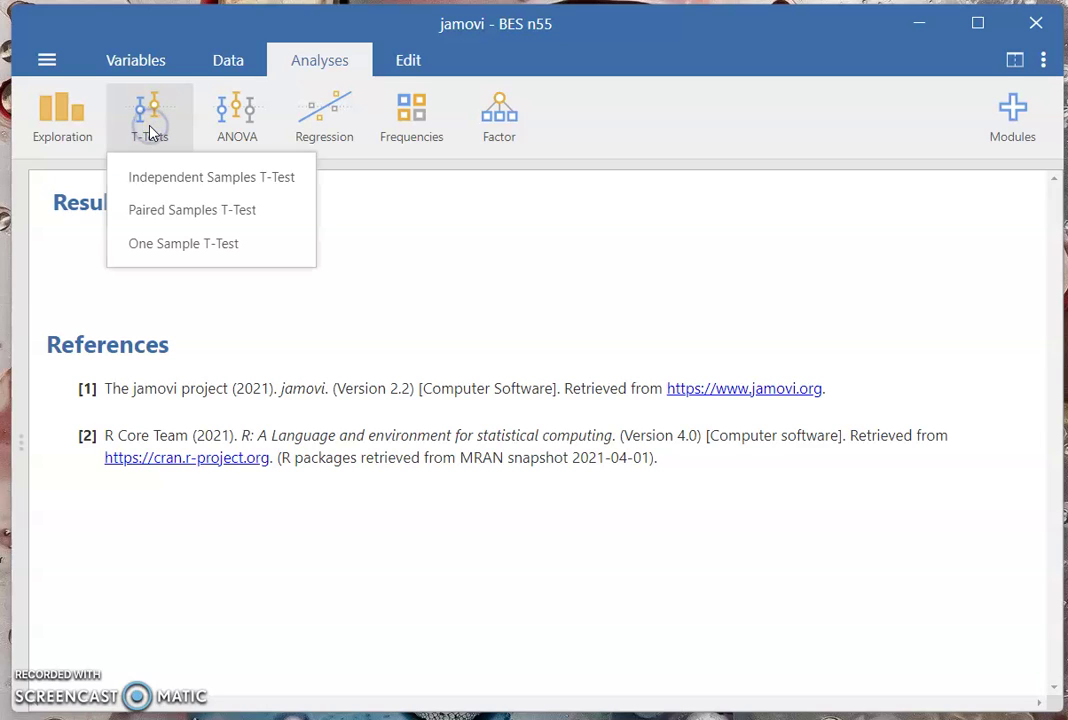
pyautogui.click(172, 180)
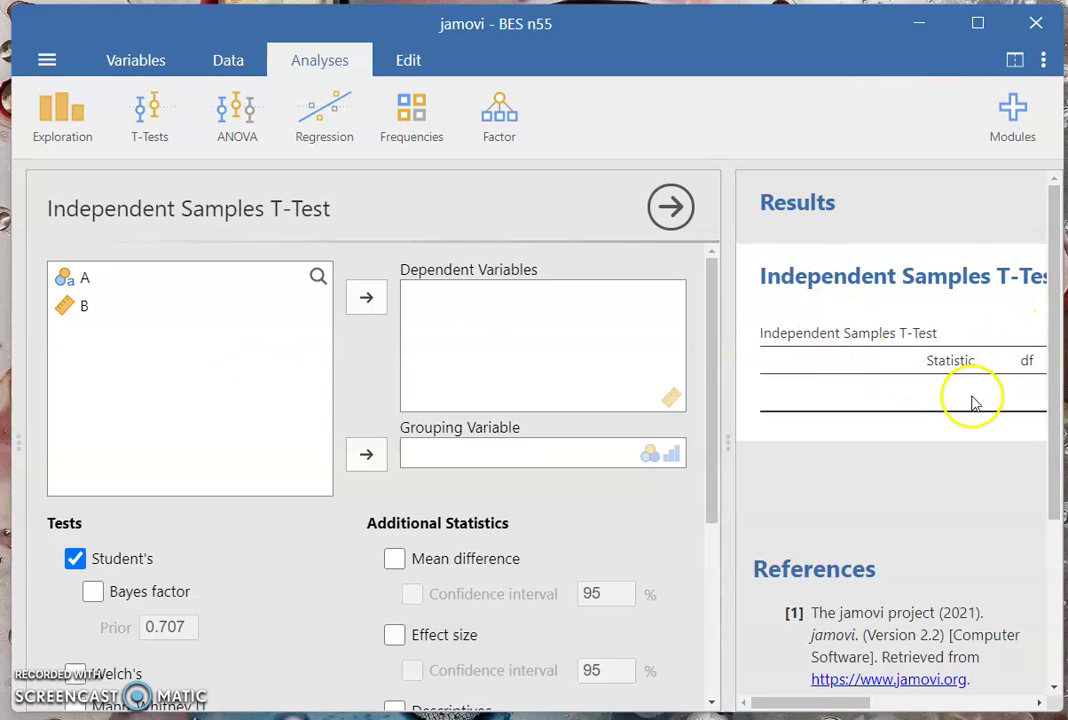
# Assign B as the dependent variable and A as the grouping variable of the t-test.
pyautogui.click(80, 305)
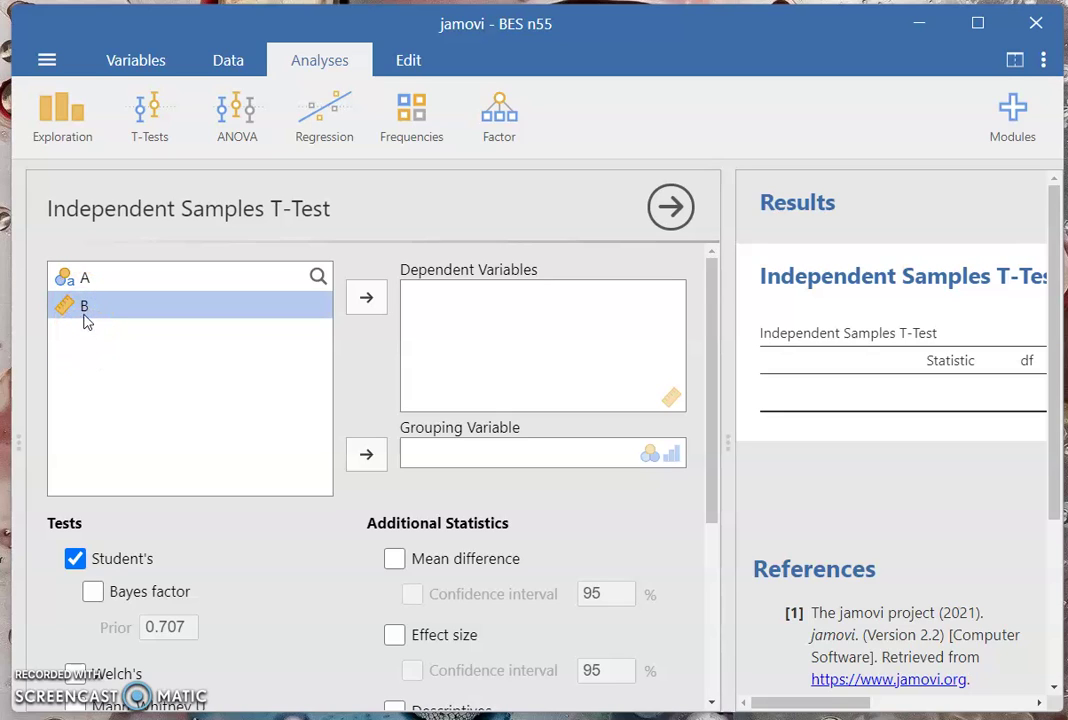
pyautogui.click(366, 300)
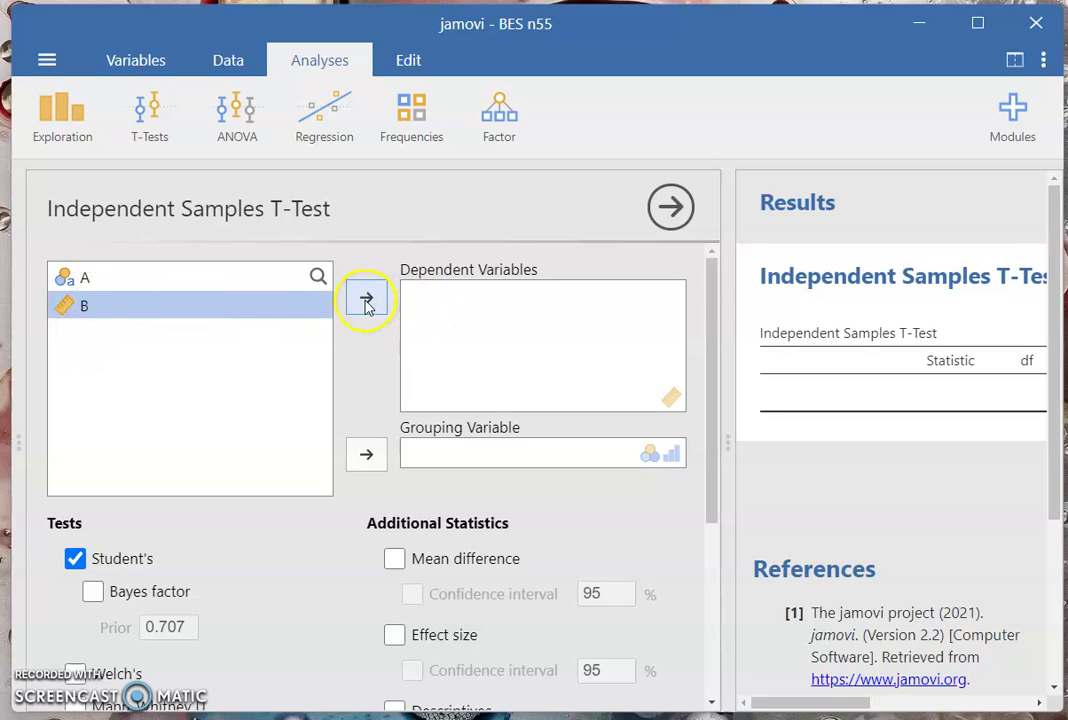
pyautogui.click(366, 300)
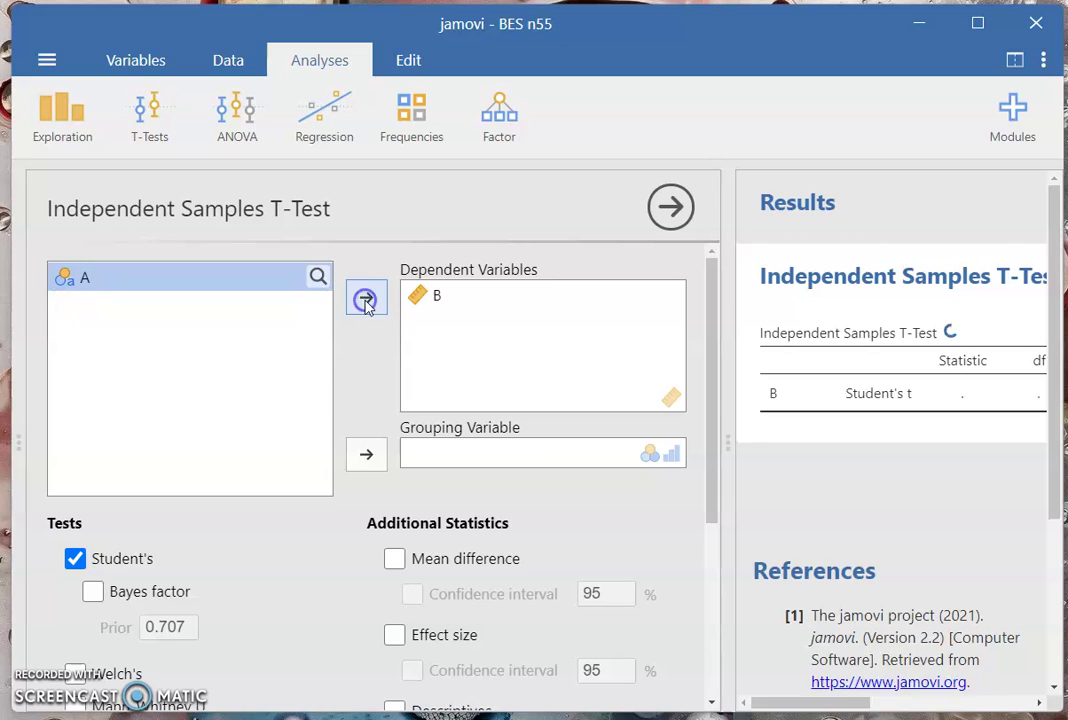
pyautogui.click(500, 303)
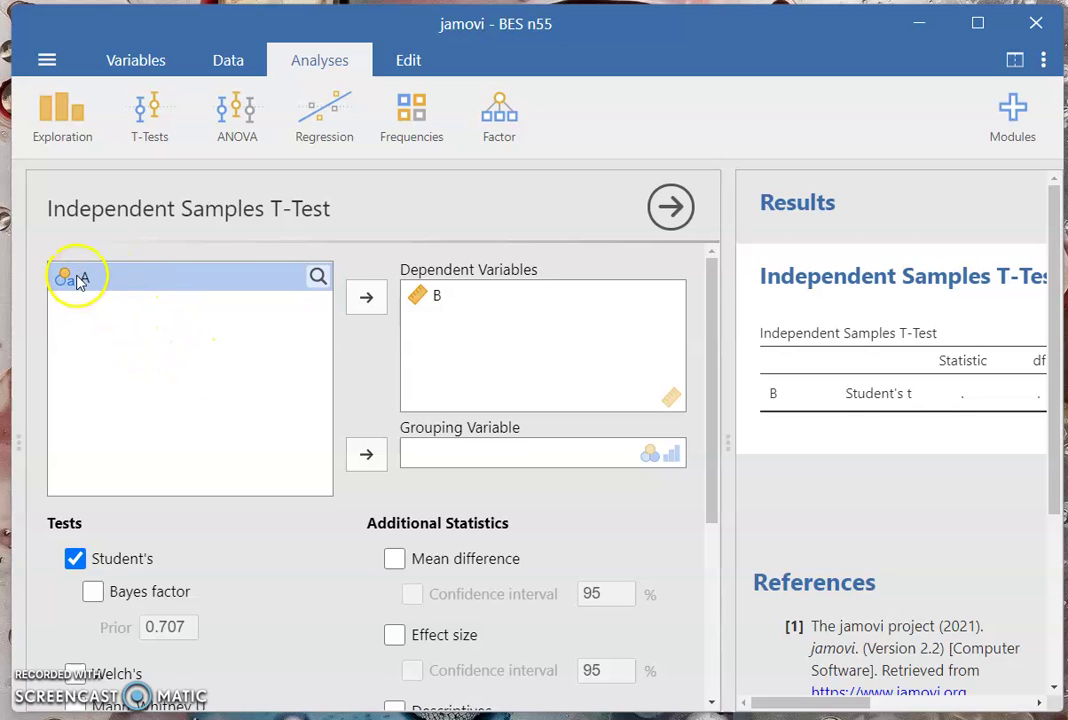
pyautogui.click(366, 456)
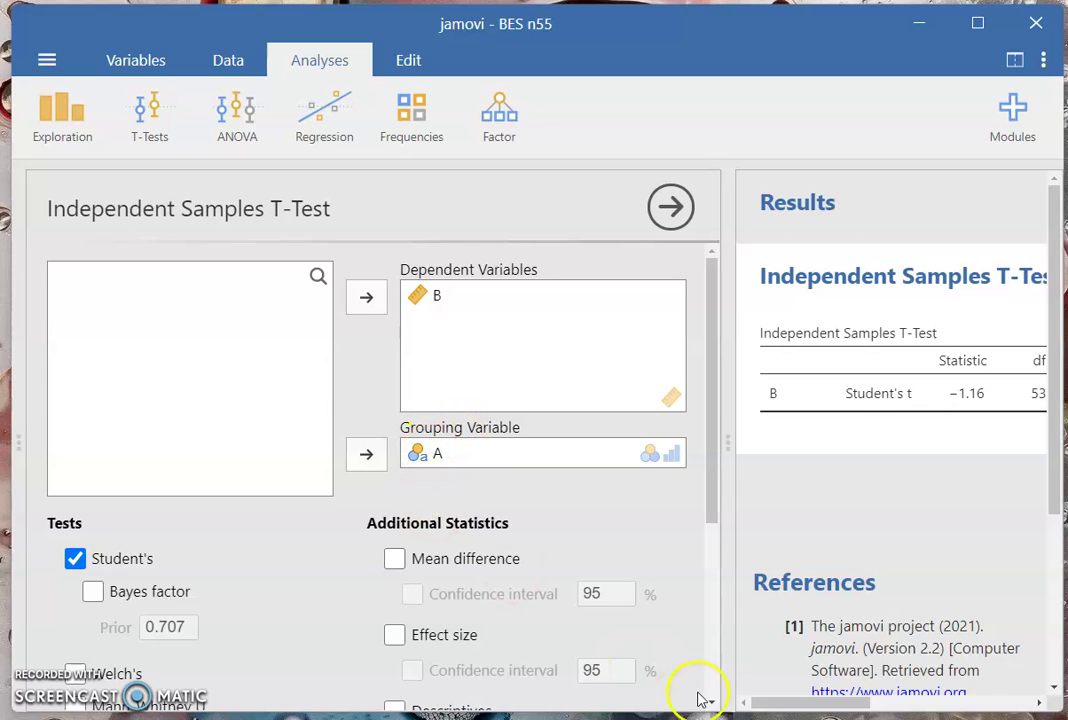
# Widen the results area beside the variable list and examine the full Student's t table.
pyautogui.moveTo(763, 696); pyautogui.dragTo(802, 700)
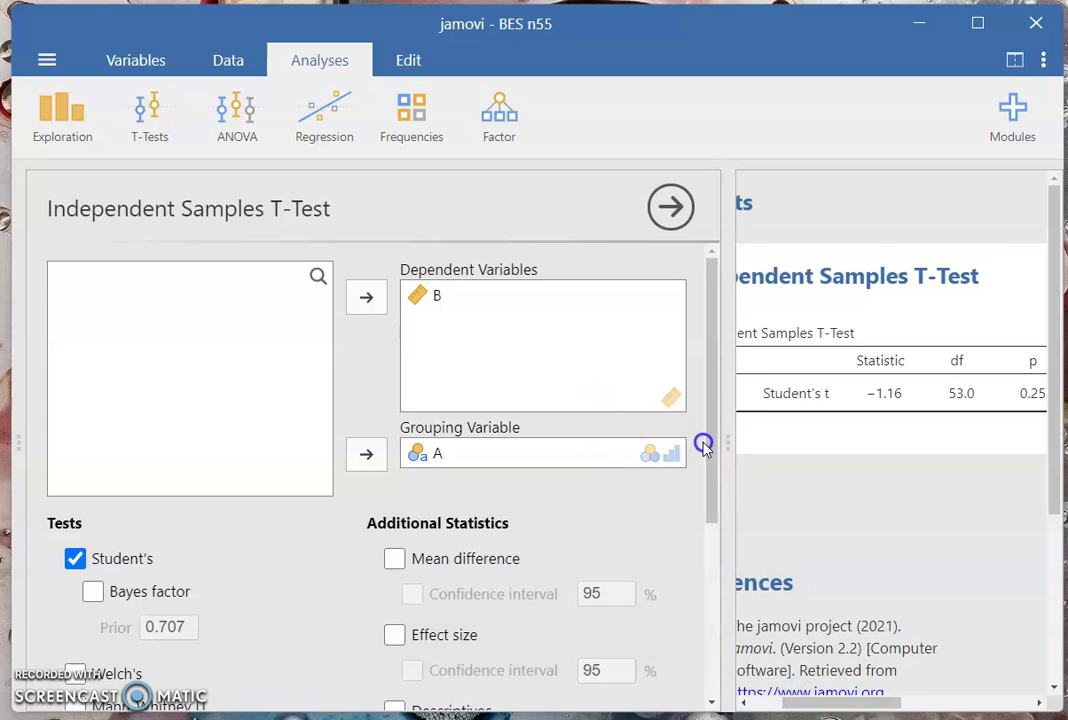
pyautogui.click(138, 62)
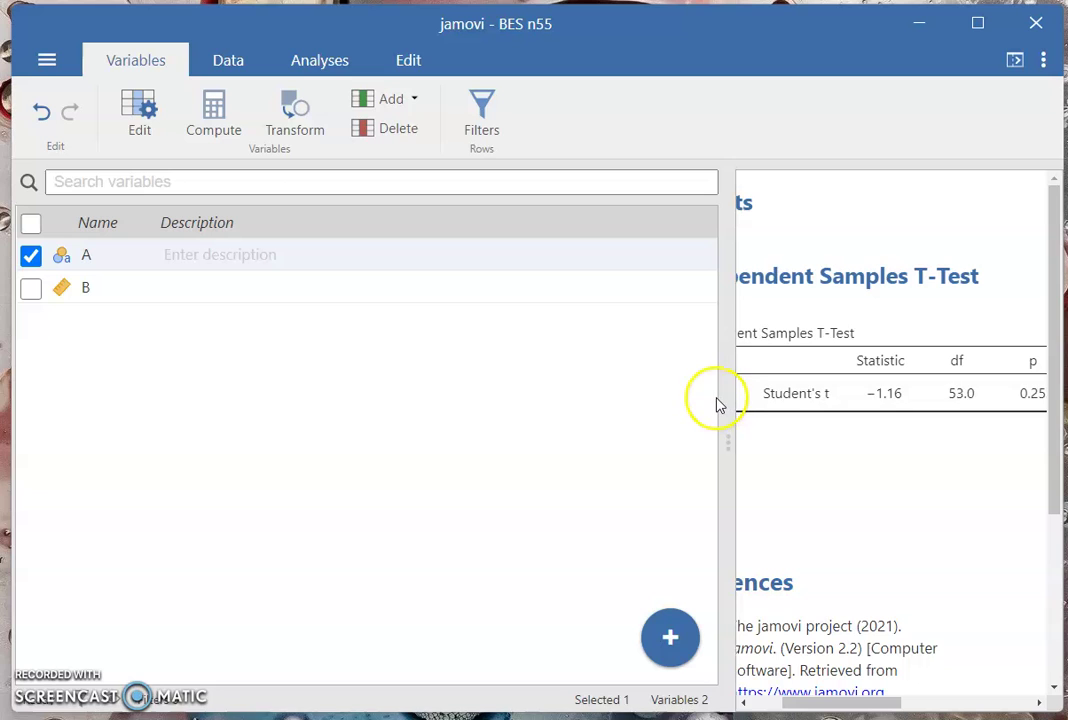
pyautogui.moveTo(729, 430); pyautogui.dragTo(463, 400)
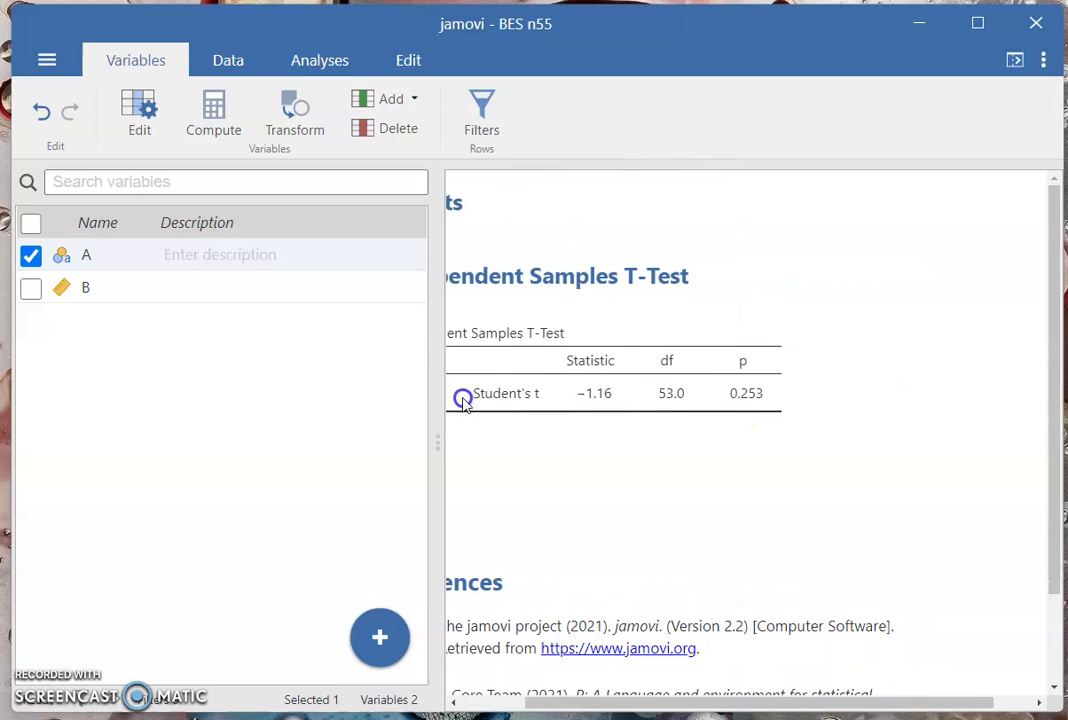
pyautogui.moveTo(691, 702); pyautogui.dragTo(612, 706)
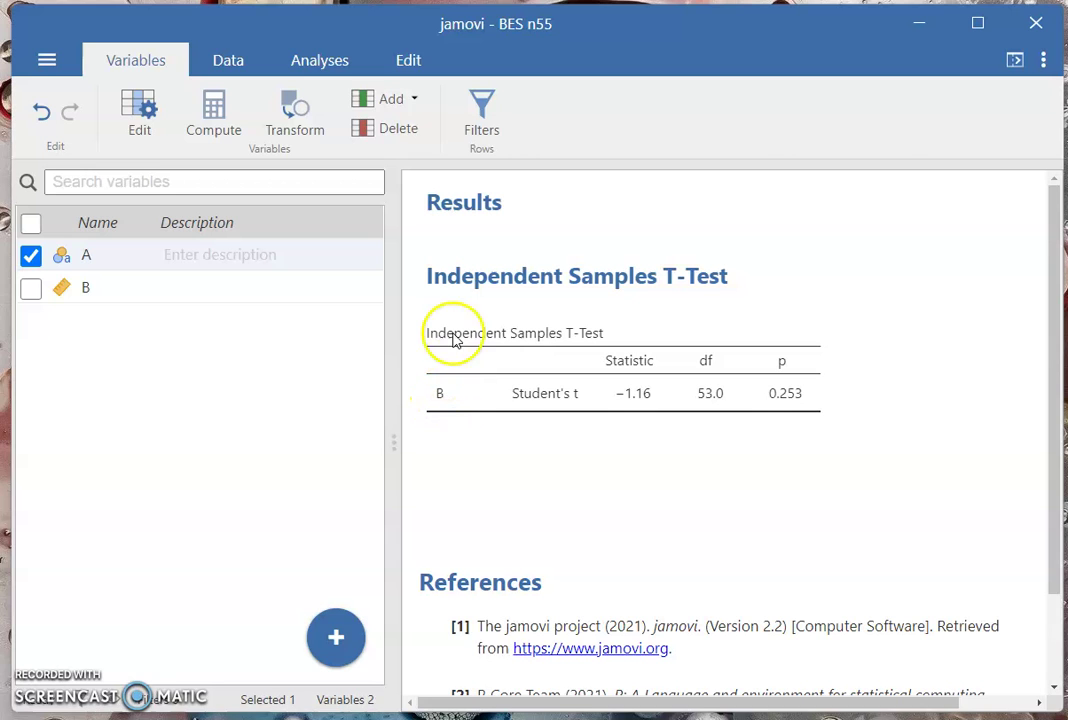
# Reopen the t-test options and add the mean difference to the results table.
pyautogui.click(498, 287)
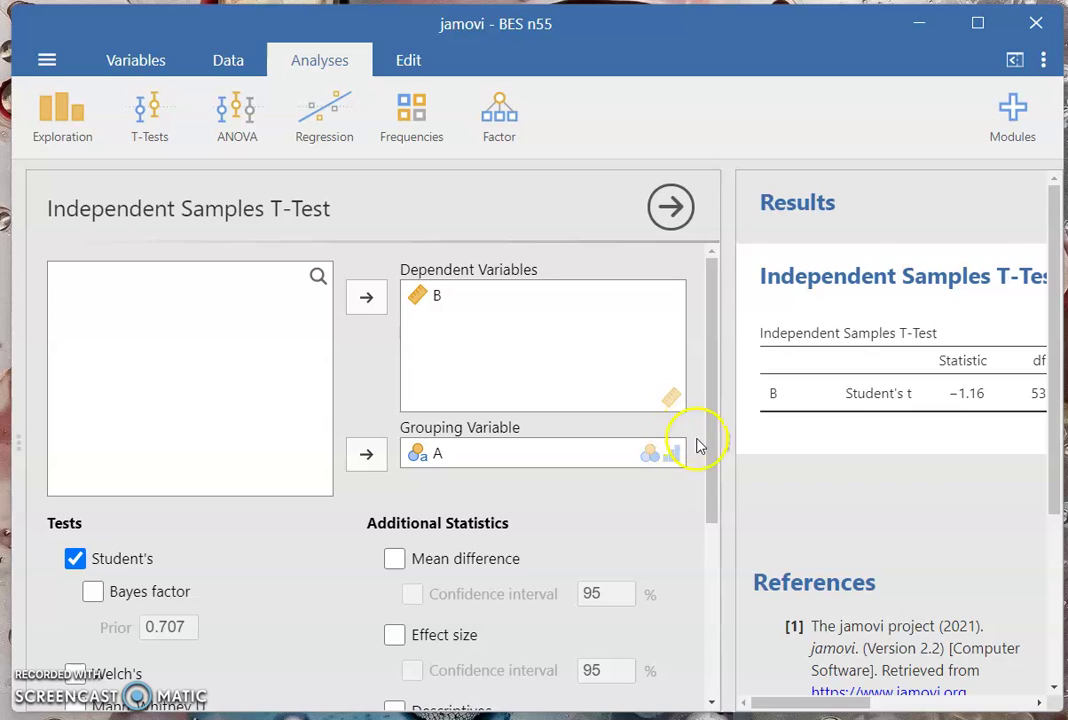
pyautogui.click(393, 559)
pyautogui.moveTo(783, 700); pyautogui.dragTo(882, 699)
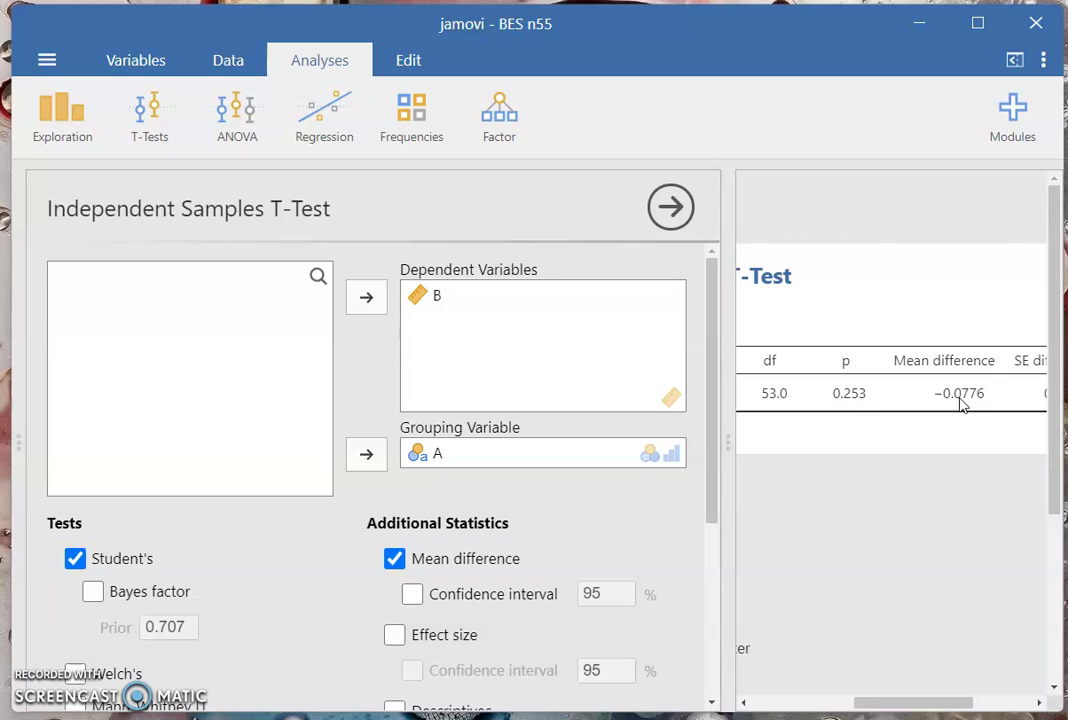
pyautogui.click(902, 703)
pyautogui.moveTo(902, 703)
pyautogui.mouseDown()
pyautogui.moveTo(954, 691)
pyautogui.moveTo(902, 685)
pyautogui.mouseUp()
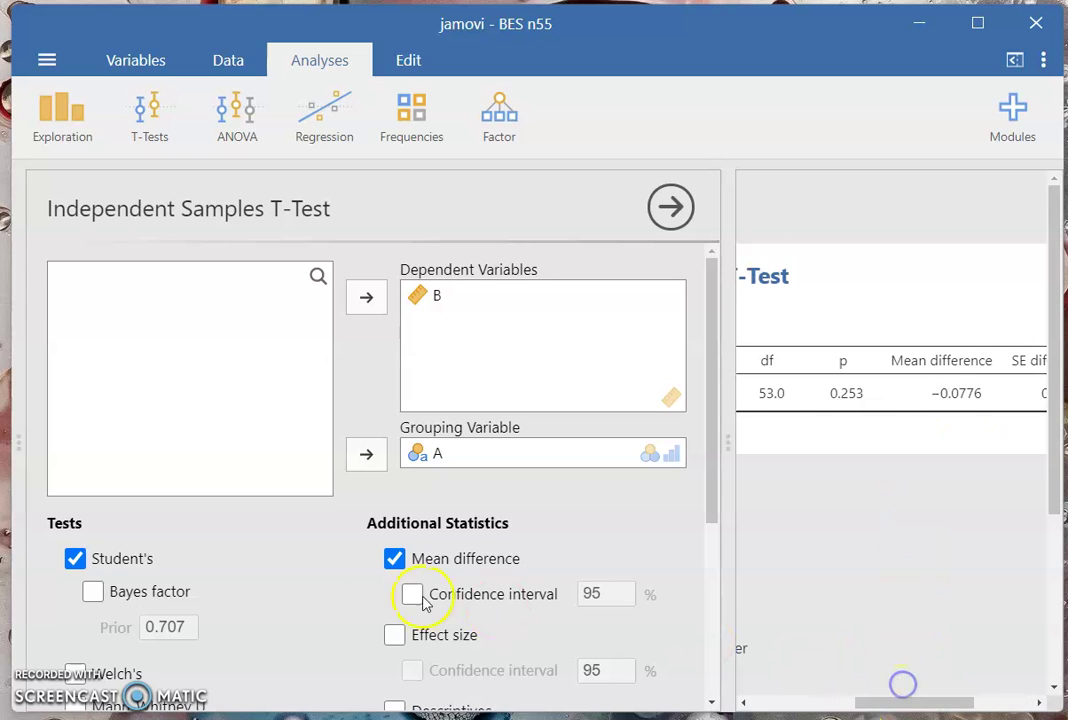
# Add the effect size to the t-test results and inspect its column in the table.
pyautogui.click(394, 637)
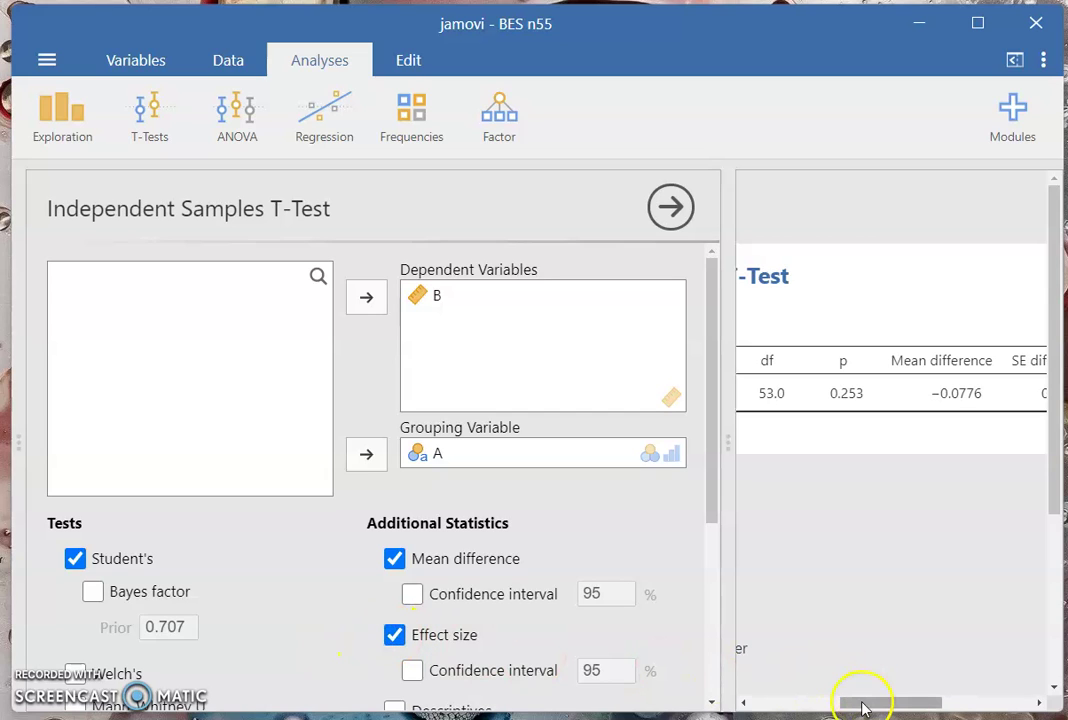
pyautogui.moveTo(863, 708); pyautogui.dragTo(948, 706)
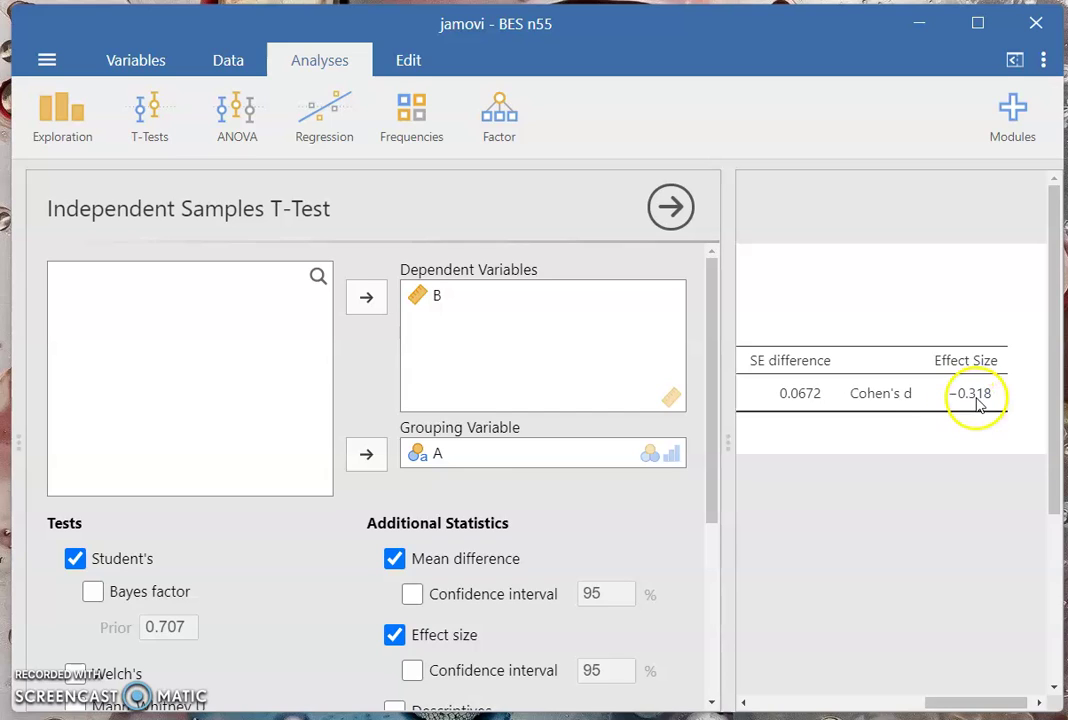
pyautogui.click(942, 706)
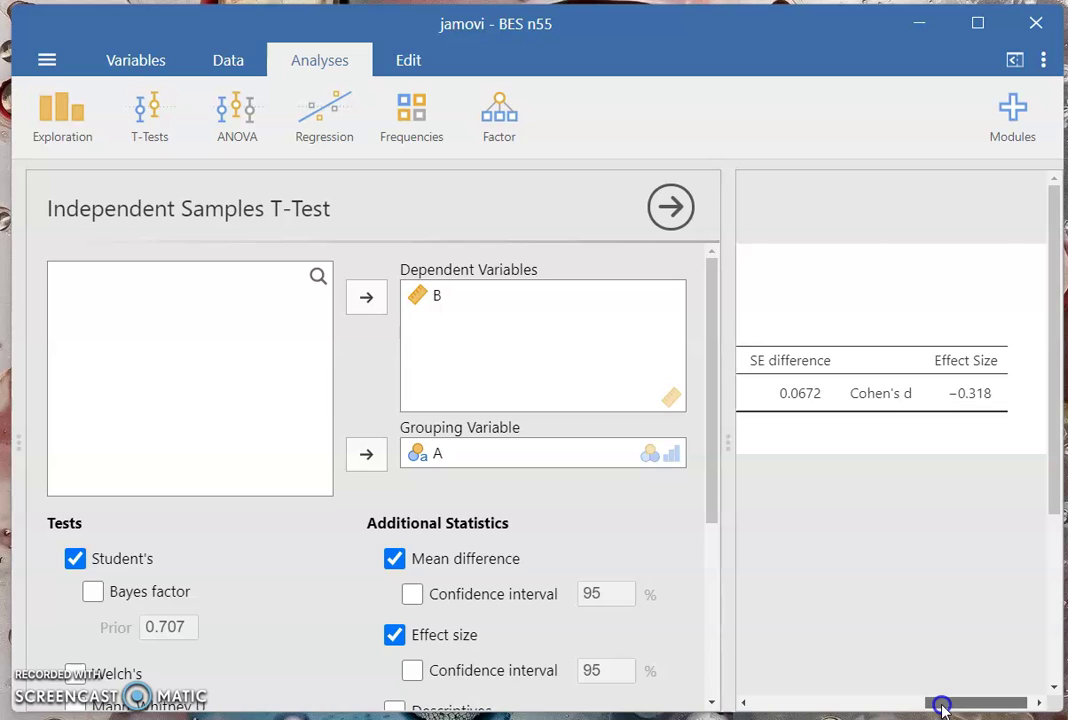
pyautogui.moveTo(942, 706); pyautogui.dragTo(834, 698)
# Include the Descriptives table for both groups and inspect their N, mean and median columns.
pyautogui.scroll(-3, 400, 560)
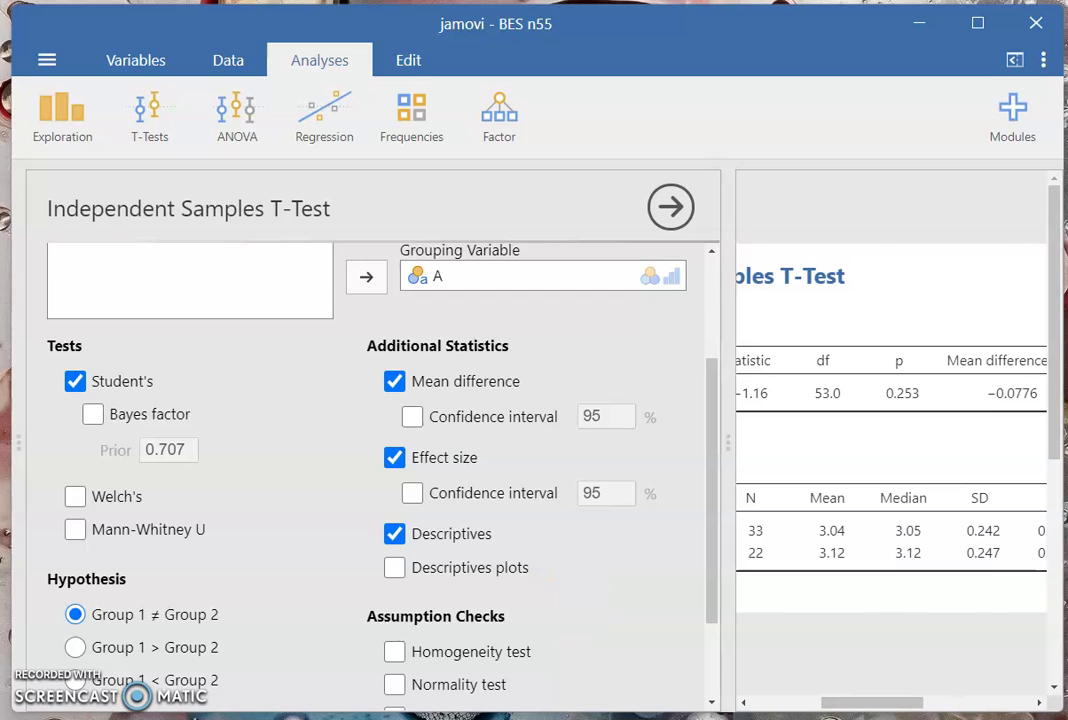
pyautogui.moveTo(889, 708); pyautogui.dragTo(856, 706)
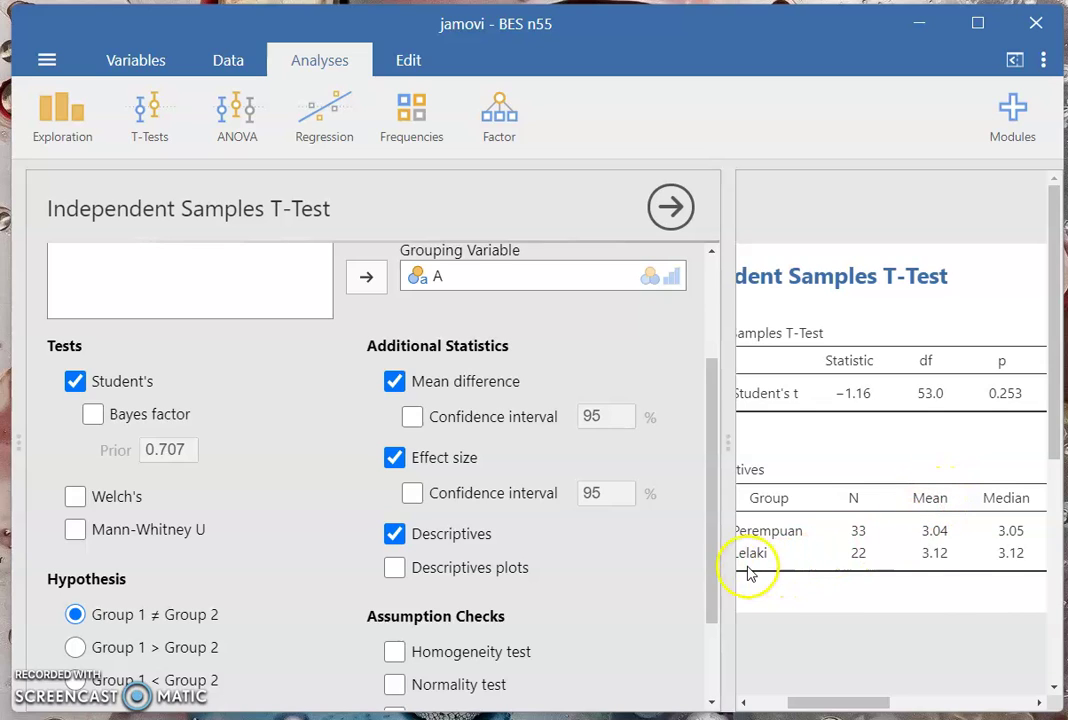
pyautogui.moveTo(871, 707)
pyautogui.mouseDown()
pyautogui.moveTo(954, 698)
pyautogui.moveTo(851, 702)
pyautogui.moveTo(864, 698)
pyautogui.mouseUp()
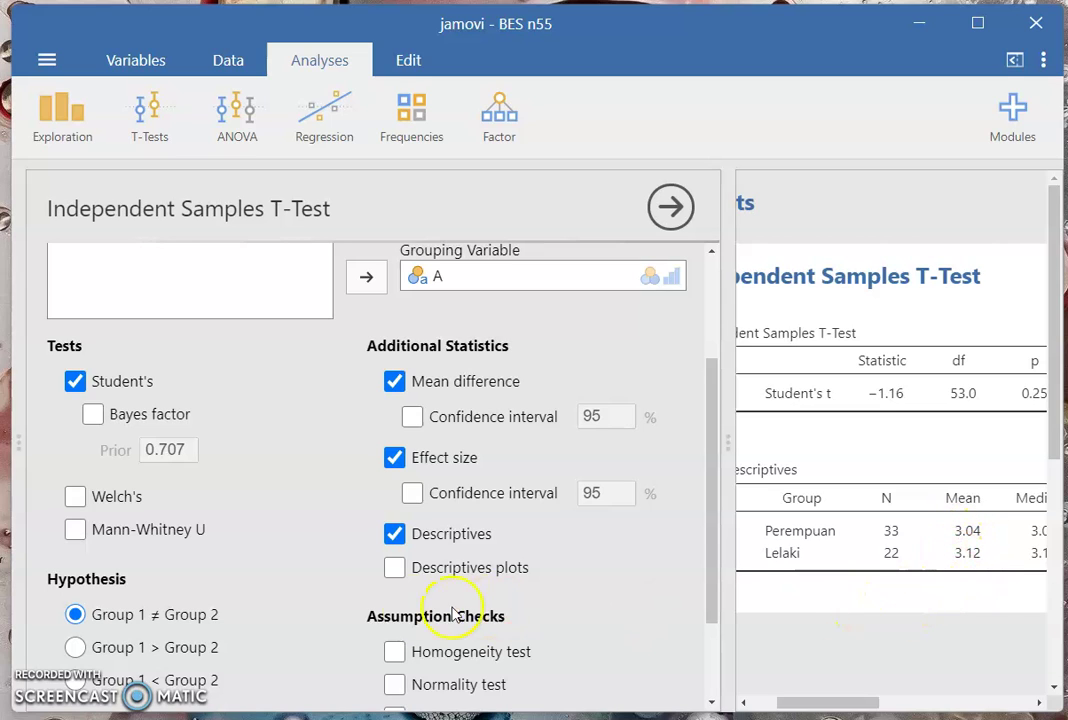
# Add descriptives plots to the t-test output and bring the plot of B by A into view.
pyautogui.click(394, 569)
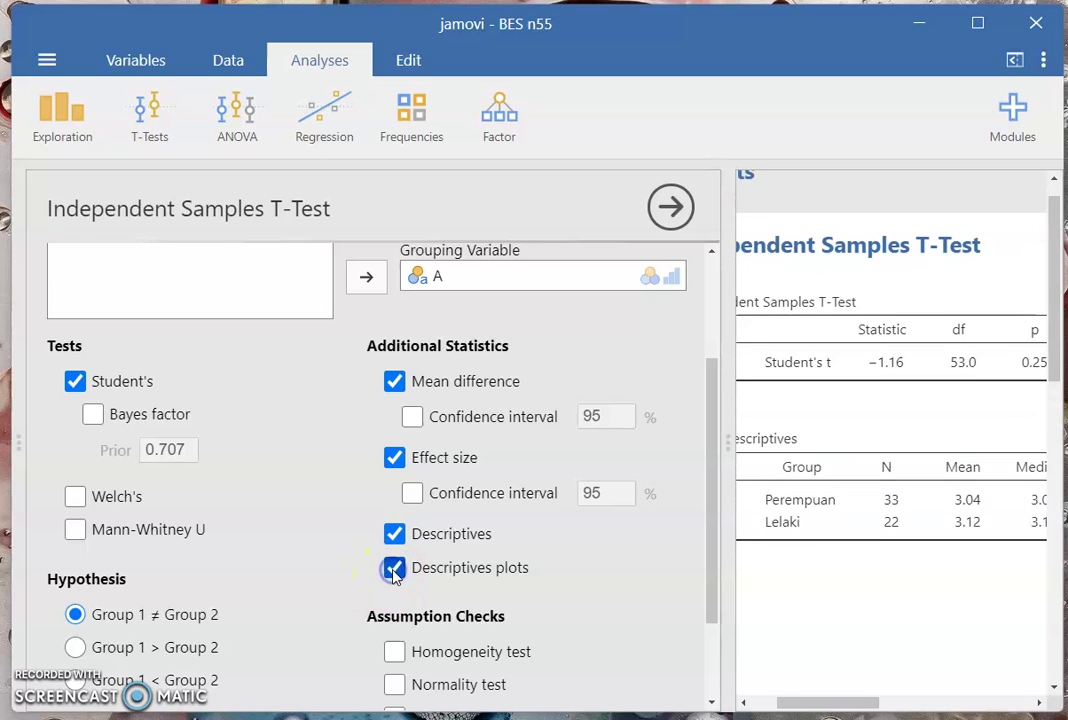
pyautogui.scroll(-5, 882, 495)
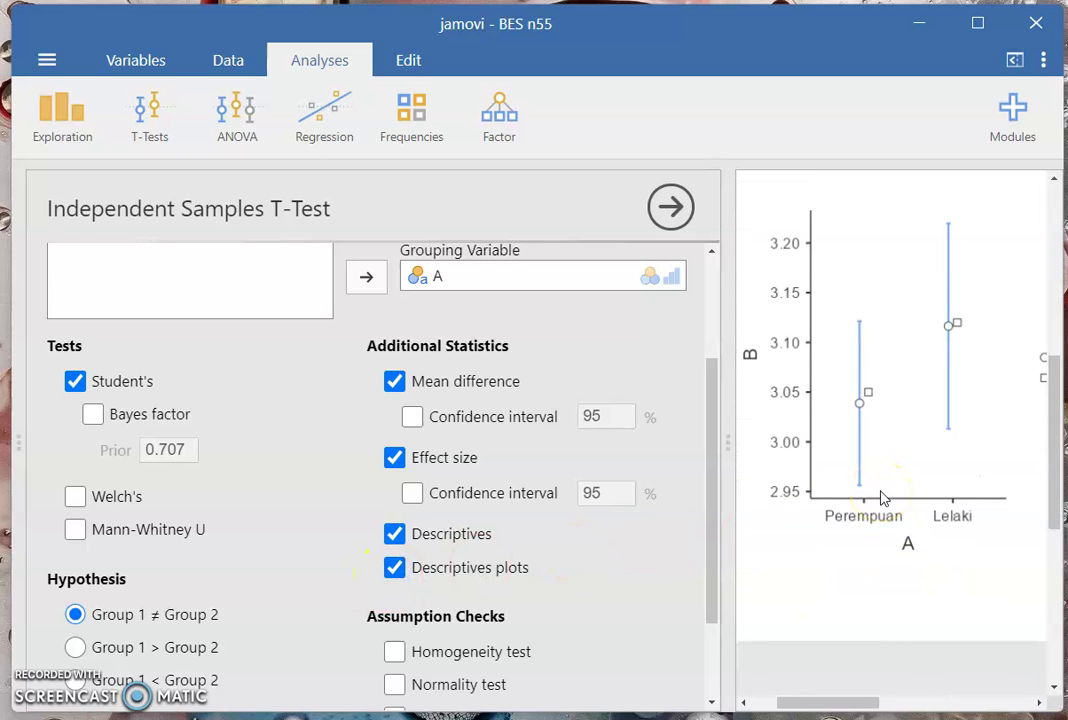
pyautogui.scroll(1, 882, 496)
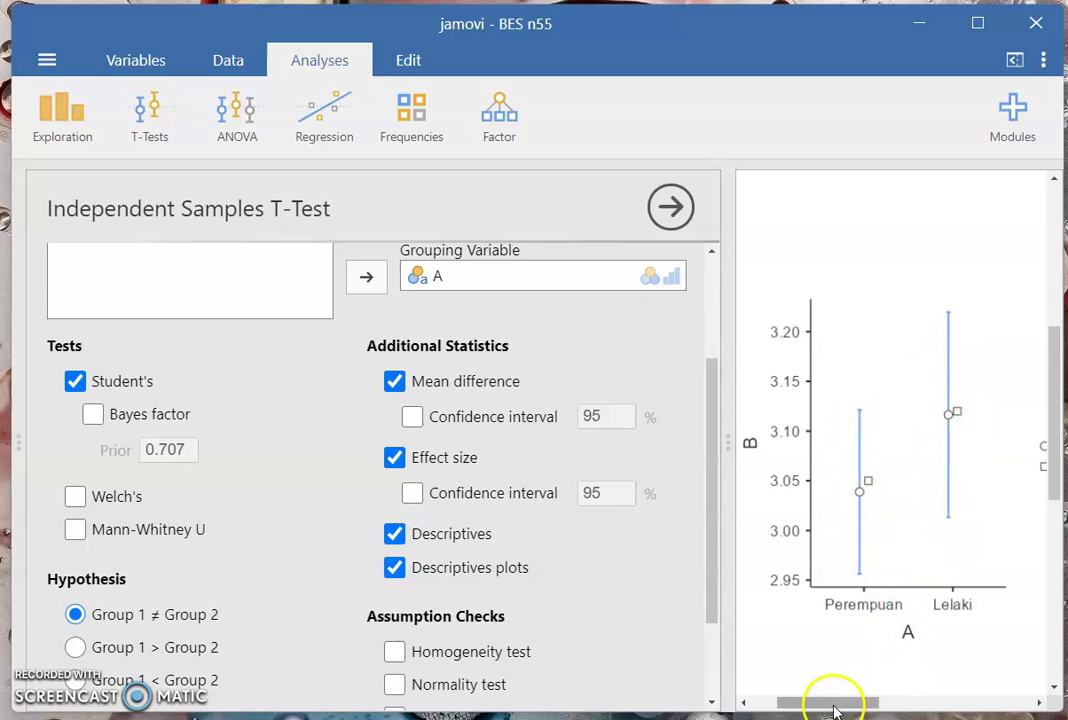
pyautogui.moveTo(833, 706)
pyautogui.mouseDown()
pyautogui.moveTo(874, 704)
pyautogui.moveTo(816, 704)
pyautogui.mouseUp()
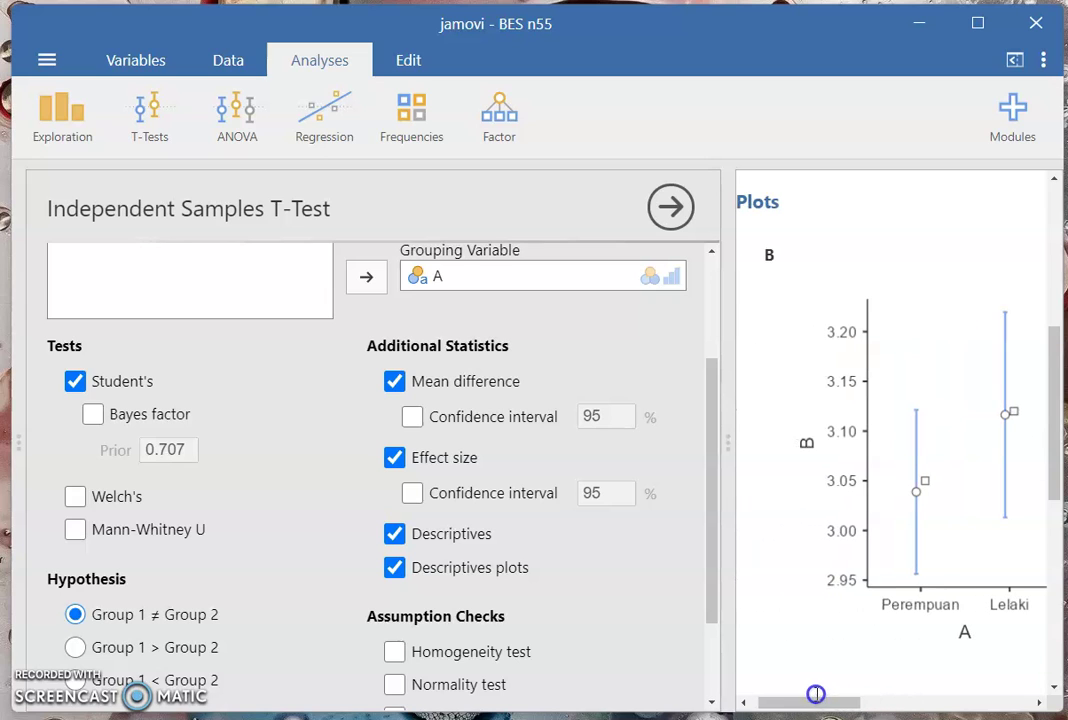
# Enable the homogeneity test, normality test and Q-Q plot as assumption checks.
pyautogui.scroll(-3, 215, 560)
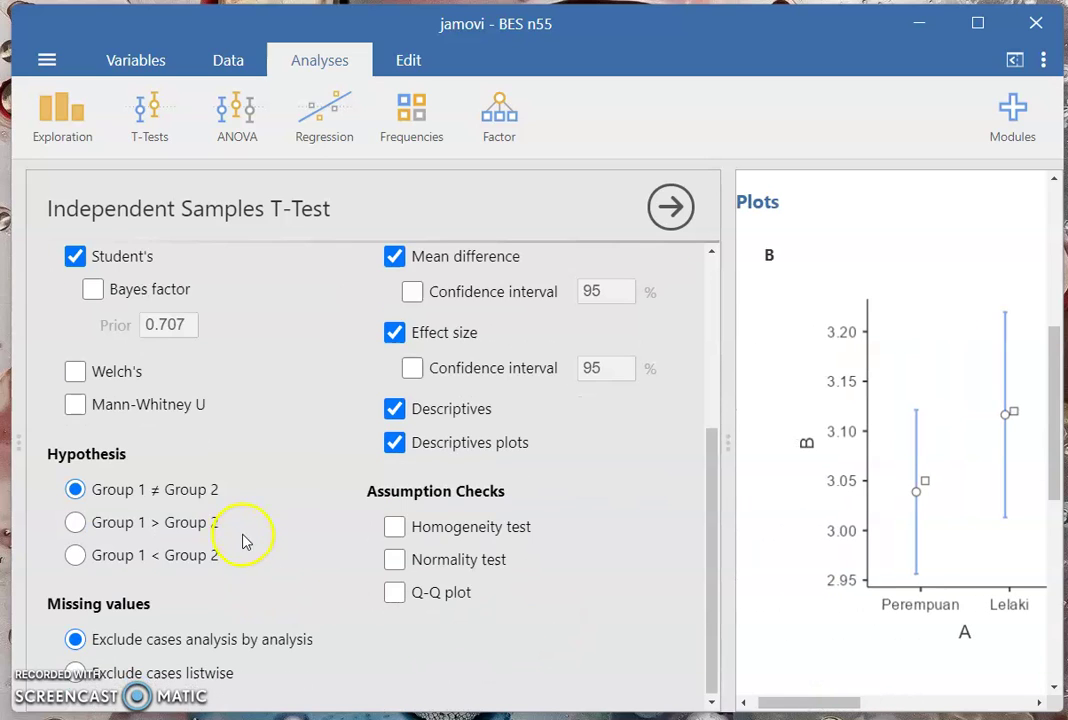
pyautogui.click(395, 527)
pyautogui.click(395, 558)
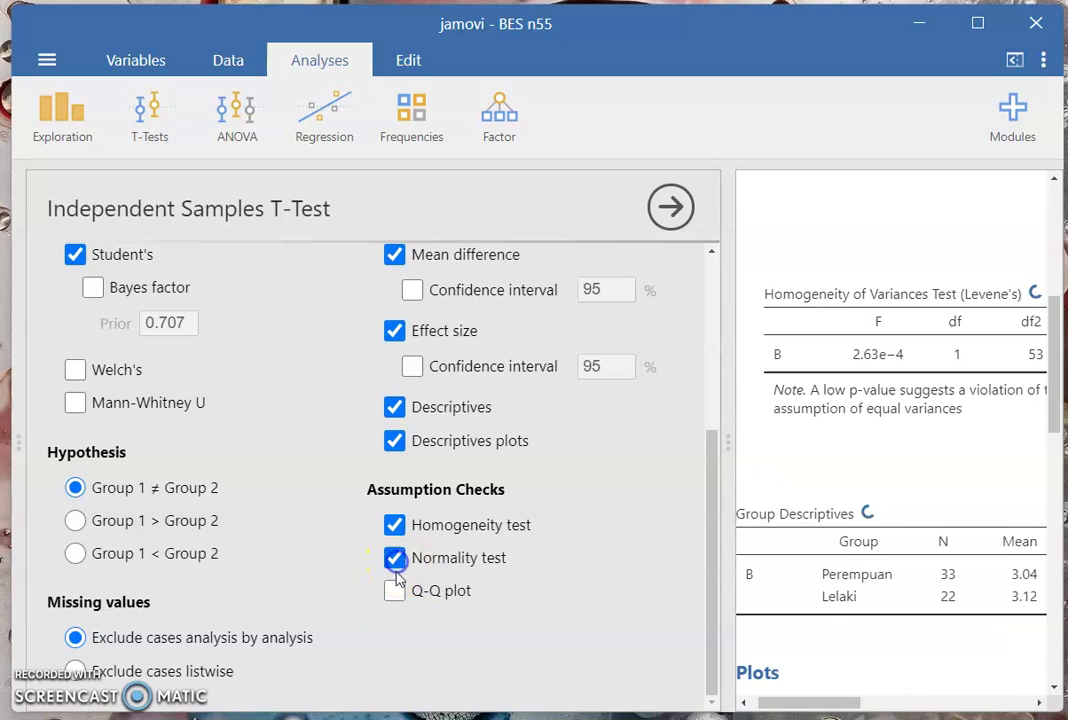
pyautogui.click(395, 592)
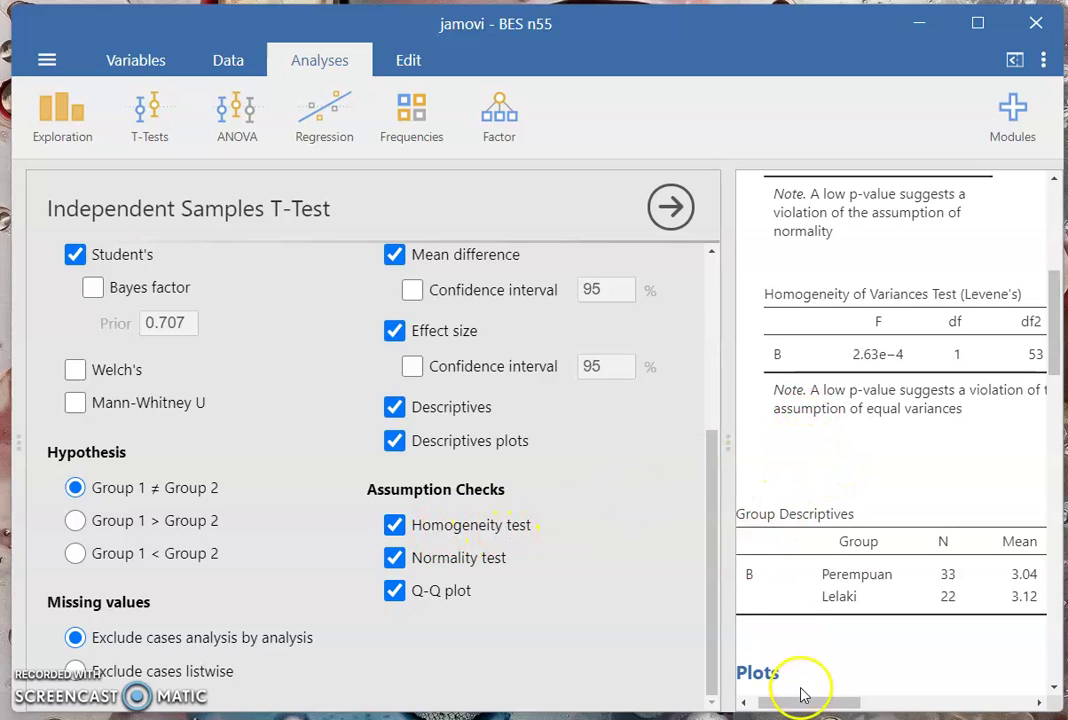
pyautogui.moveTo(806, 703); pyautogui.dragTo(779, 703)
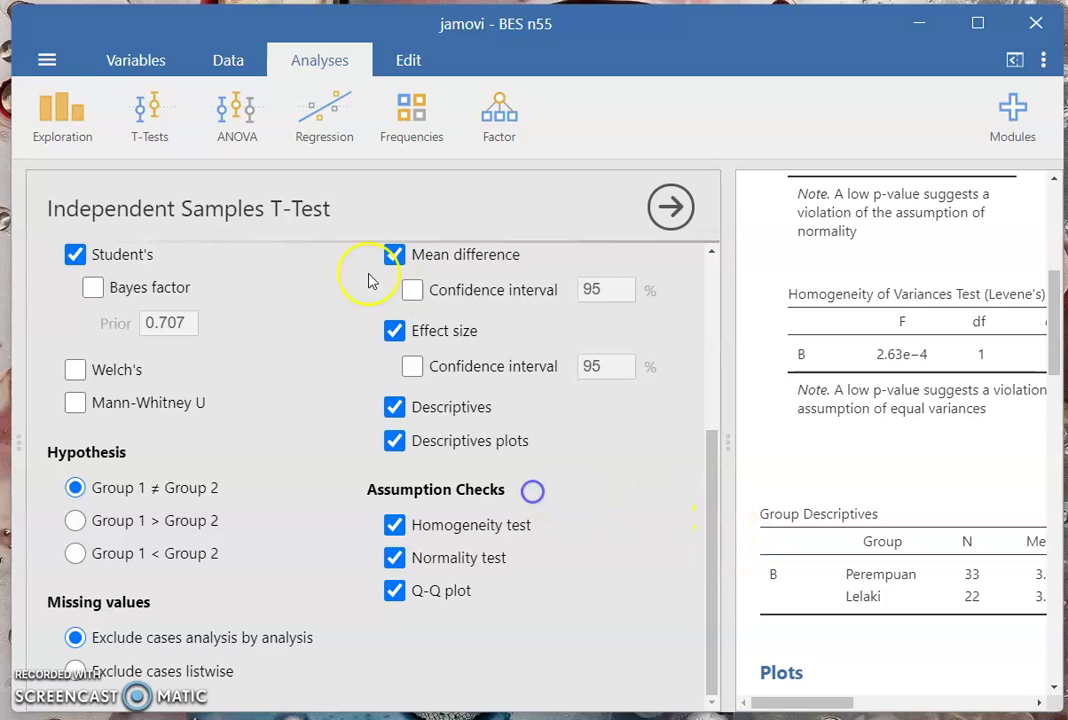
# Widen the results area and examine the Levene's and Shapiro-Wilk tests, the descriptives plot, the Q-Q plot and the t-test table.
pyautogui.click(133, 63)
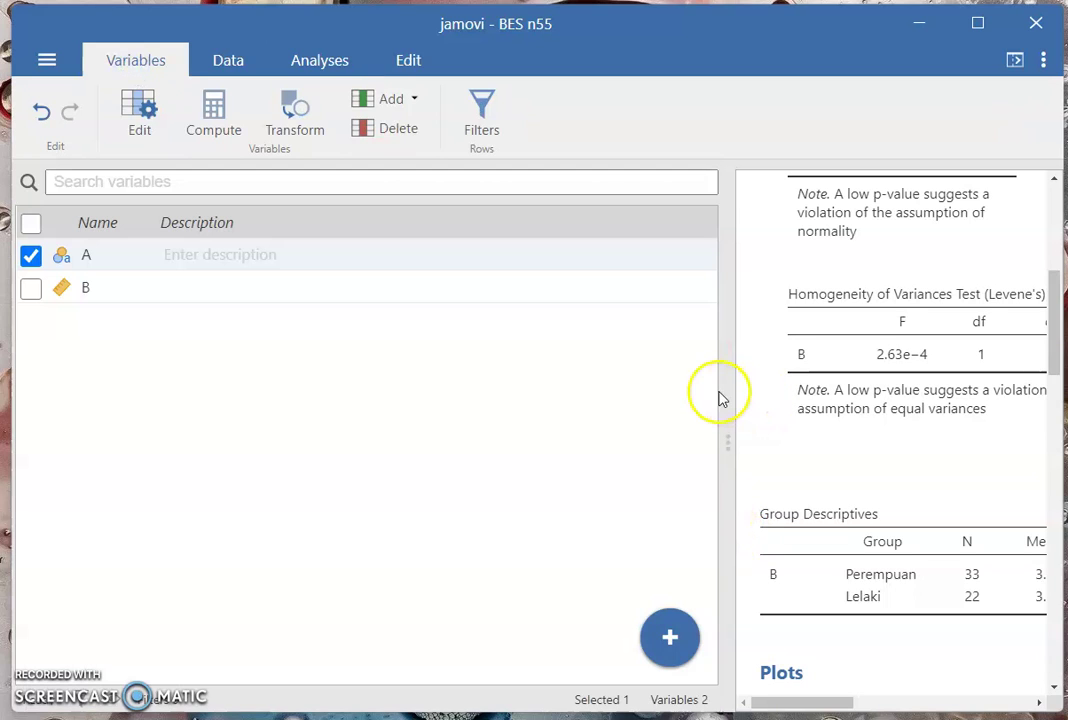
pyautogui.moveTo(730, 391); pyautogui.dragTo(256, 406)
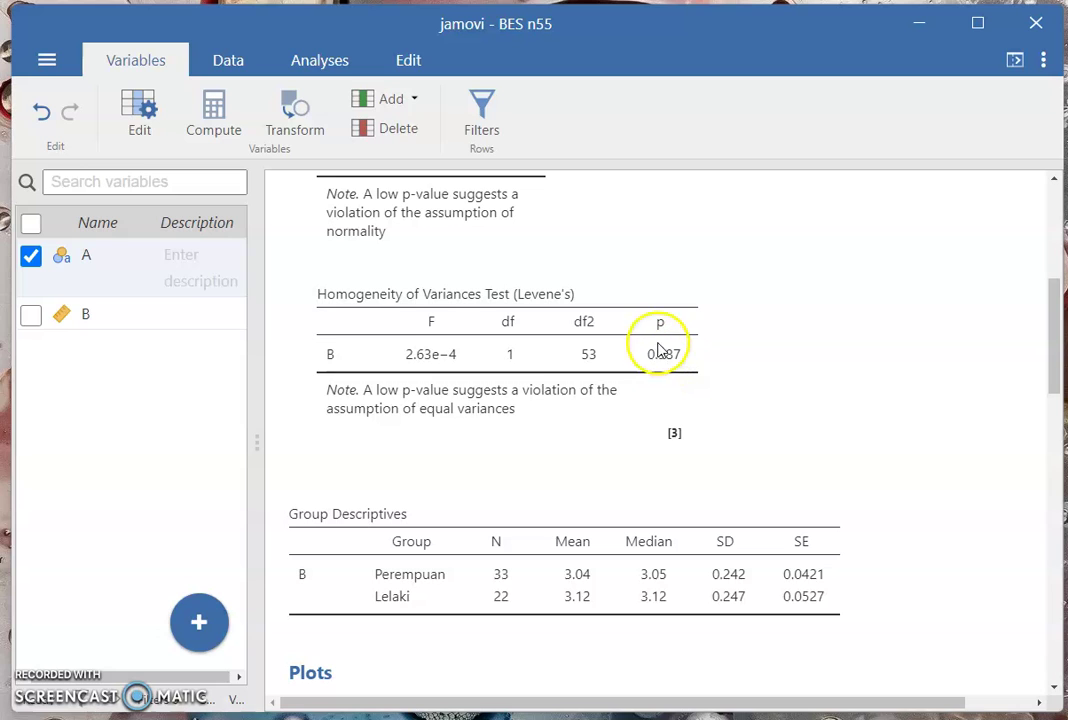
pyautogui.scroll(-10, 657, 340)
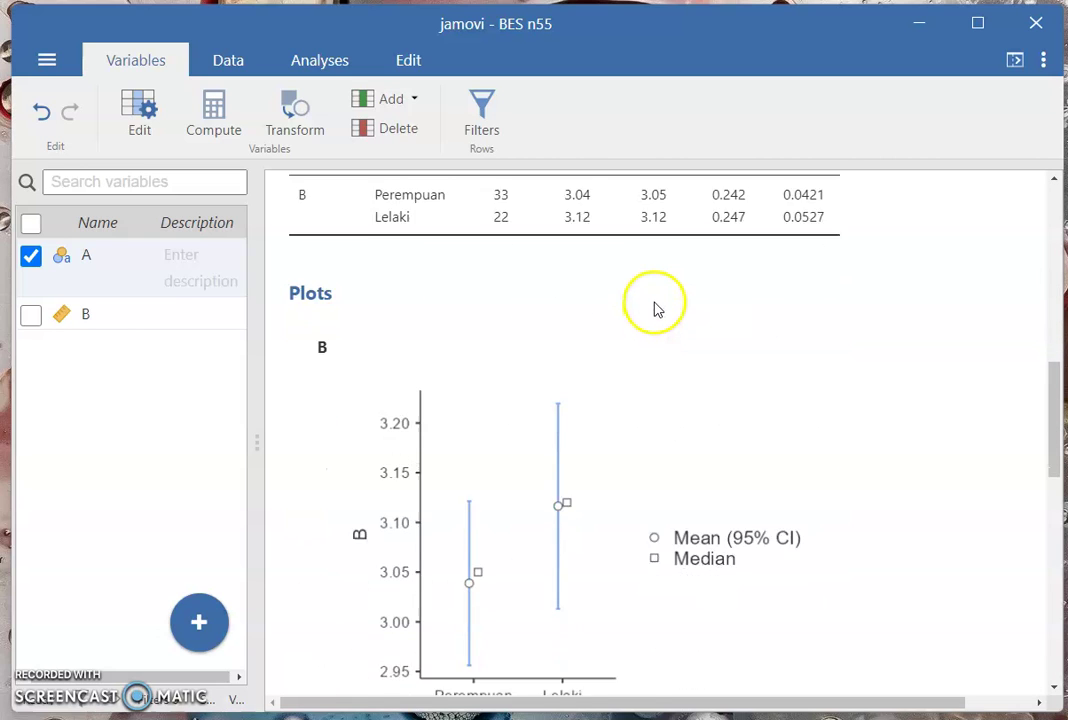
pyautogui.scroll(5, 650, 303)
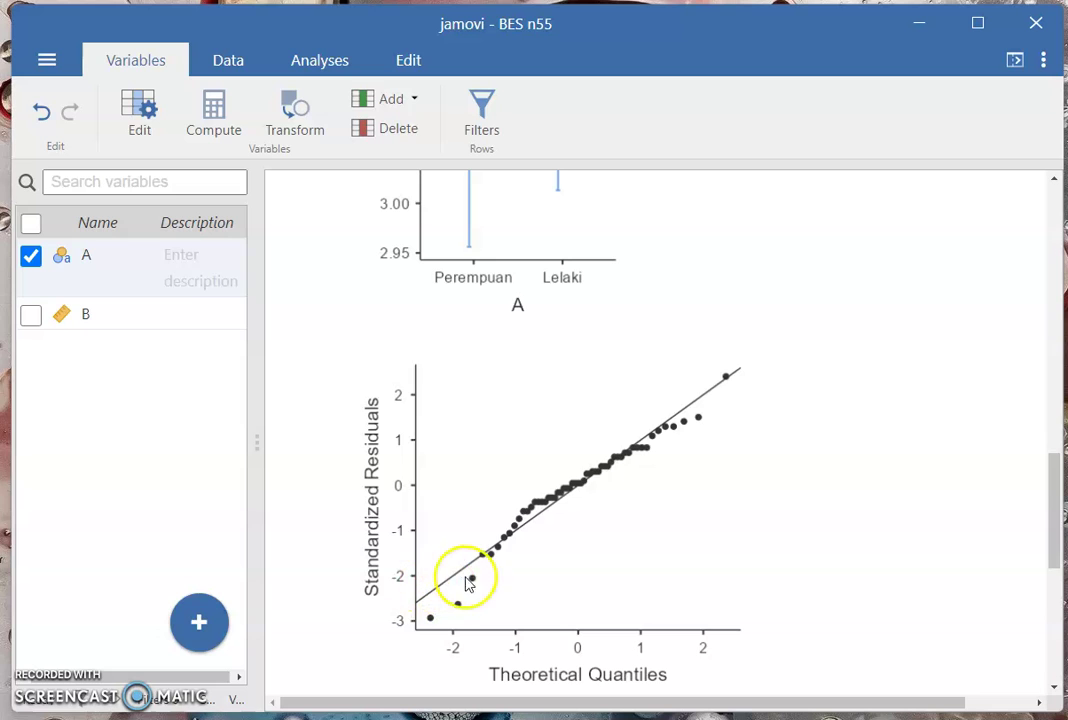
pyautogui.scroll(-3, 483, 575)
pyautogui.scroll(10, 483, 575)
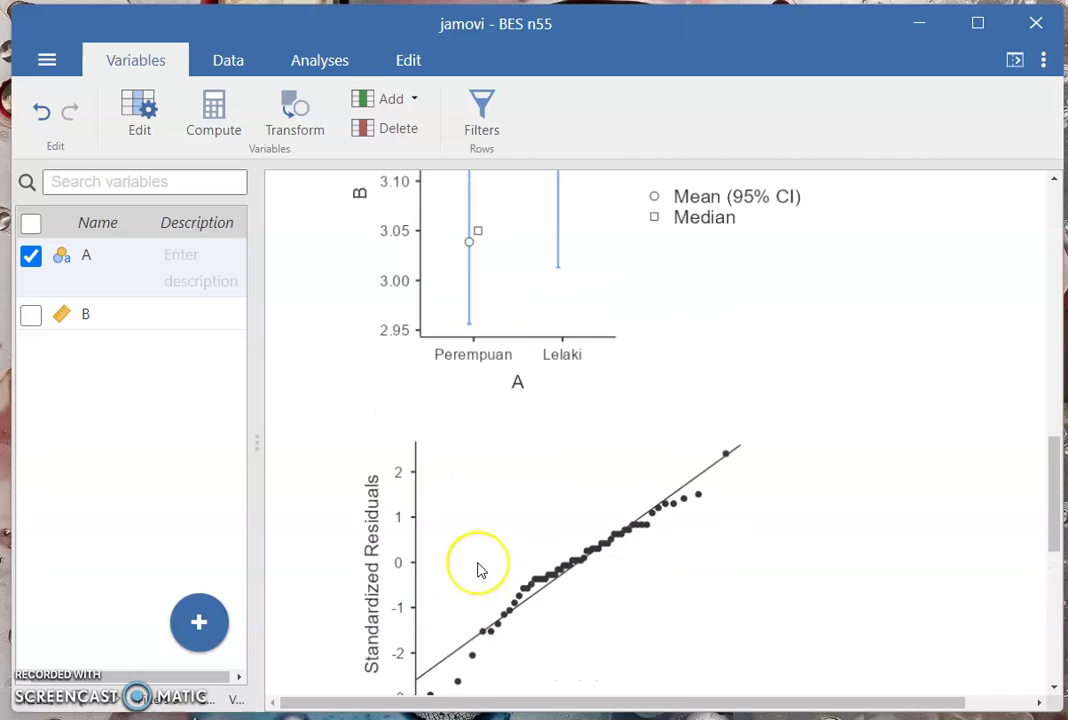
pyautogui.scroll(5, 479, 567)
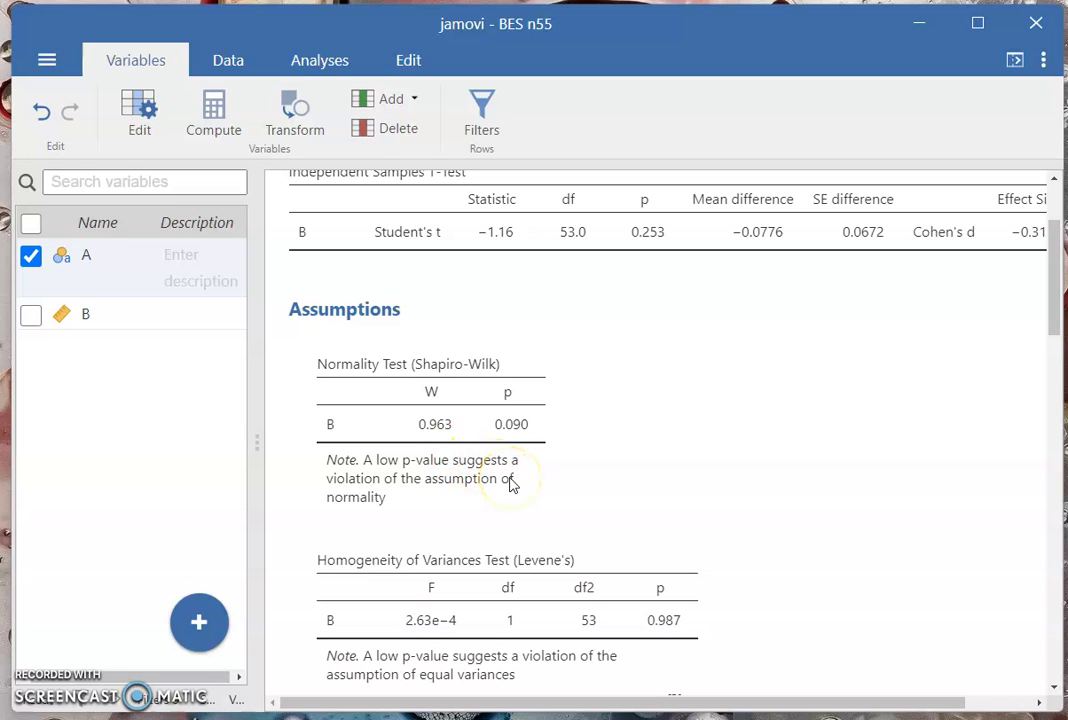
pyautogui.scroll(3, 510, 483)
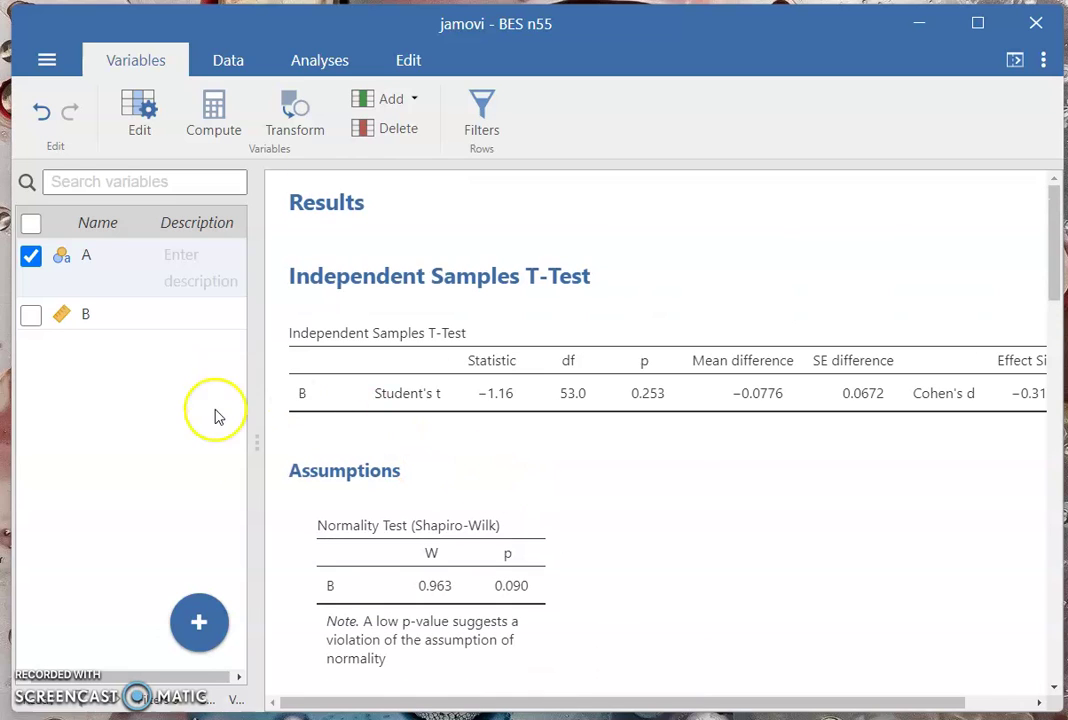